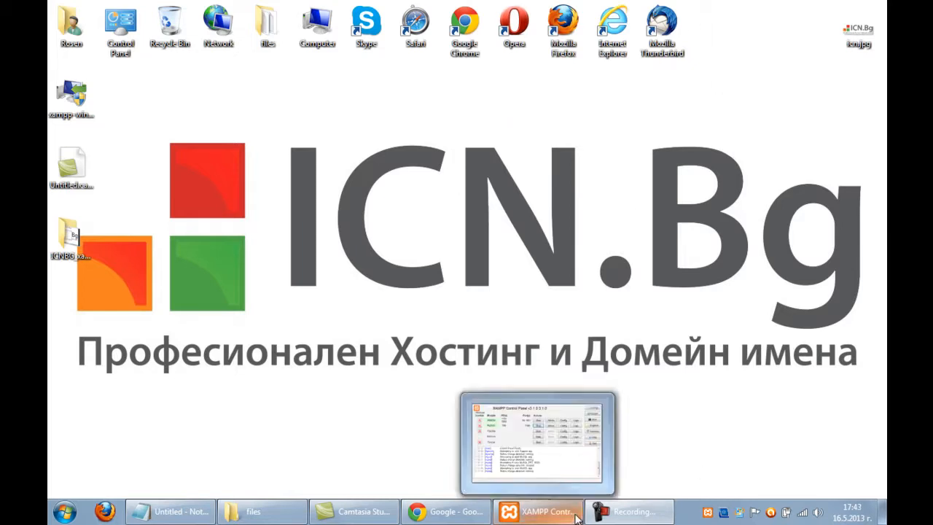
Restore the XAMPP Control Panel and move it right, showing Apache and MySQL running.
click(558, 514)
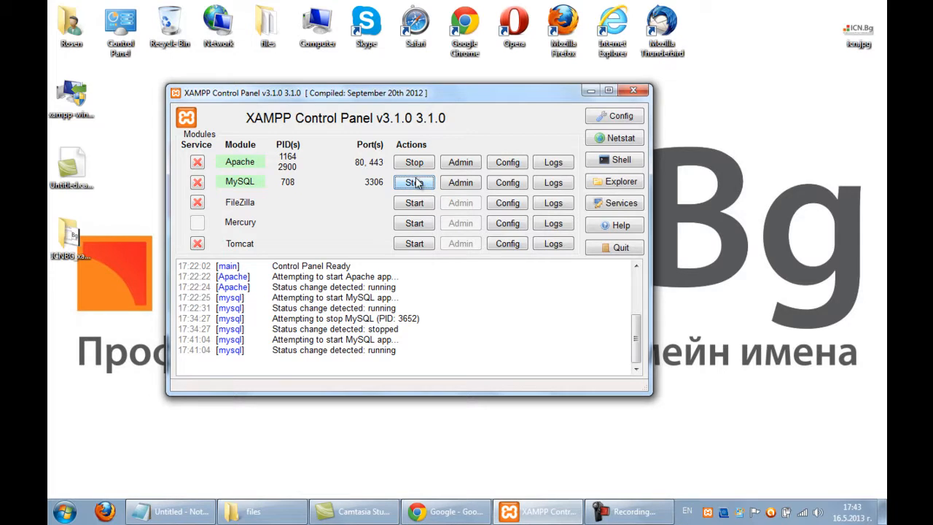
drag(383, 100, 490, 100)
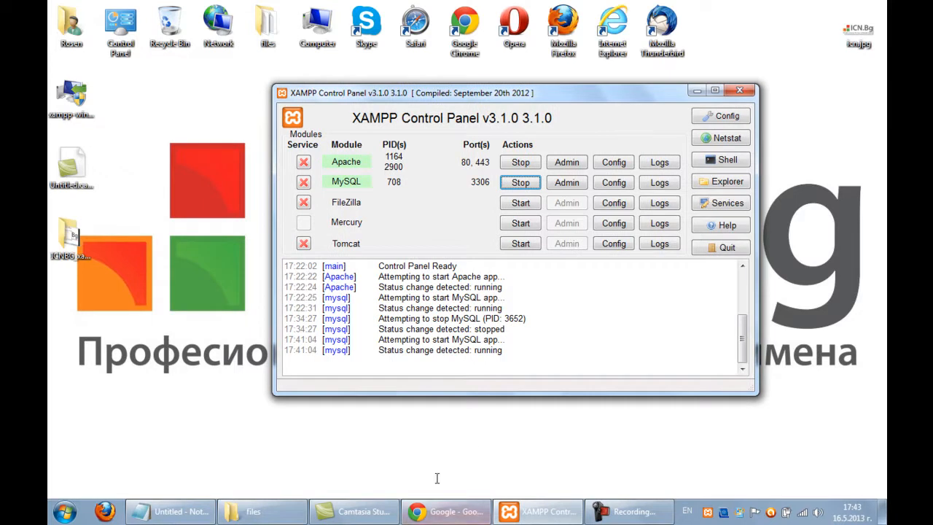
Minimize XAMPP and open the C:\xampp\mysql\data folder in Explorer.
click(698, 91)
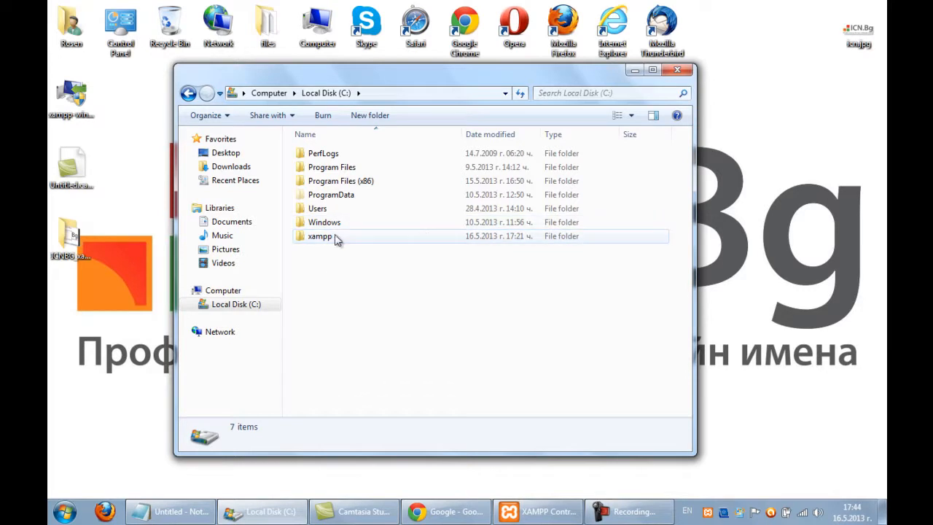
double_click(332, 237)
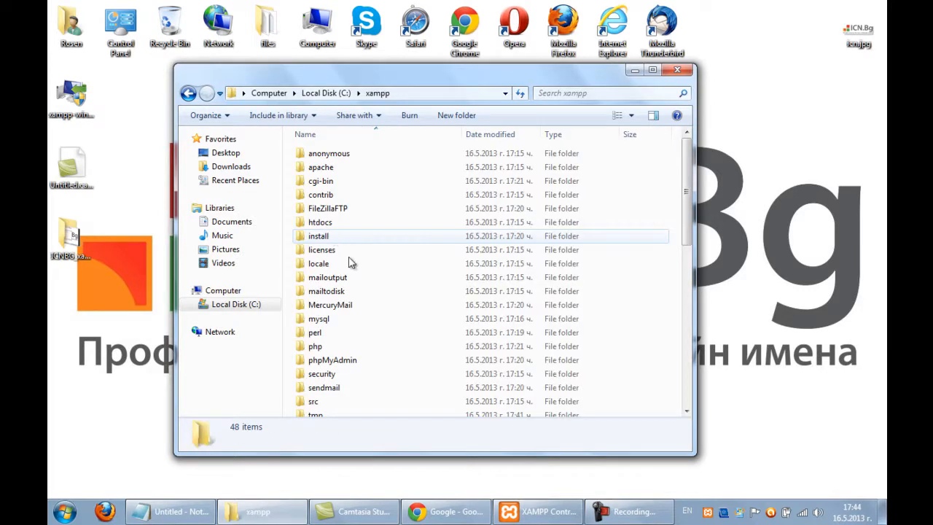
double_click(343, 318)
double_click(338, 181)
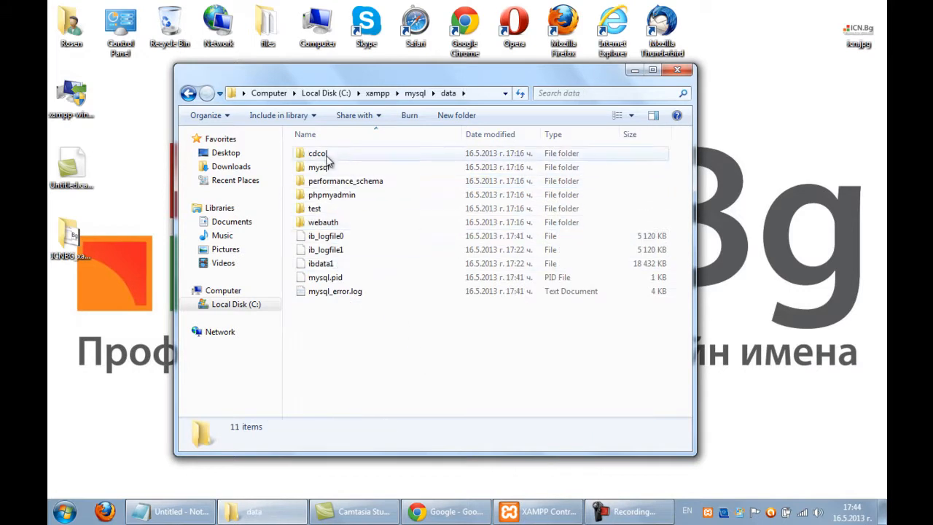
Look through the database folders such as cdcol and phpmyadmin, then bring Chrome forward.
click(327, 210)
click(334, 194)
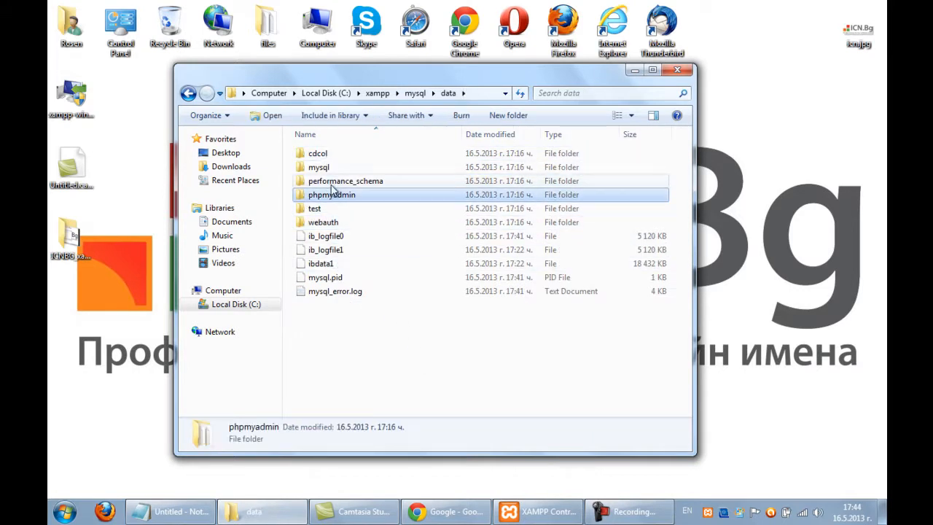
click(333, 222)
click(339, 155)
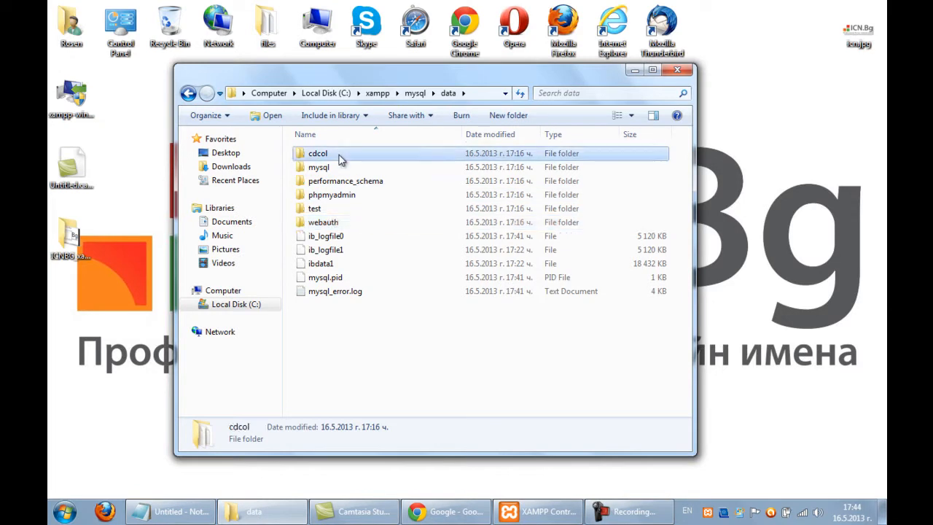
click(391, 326)
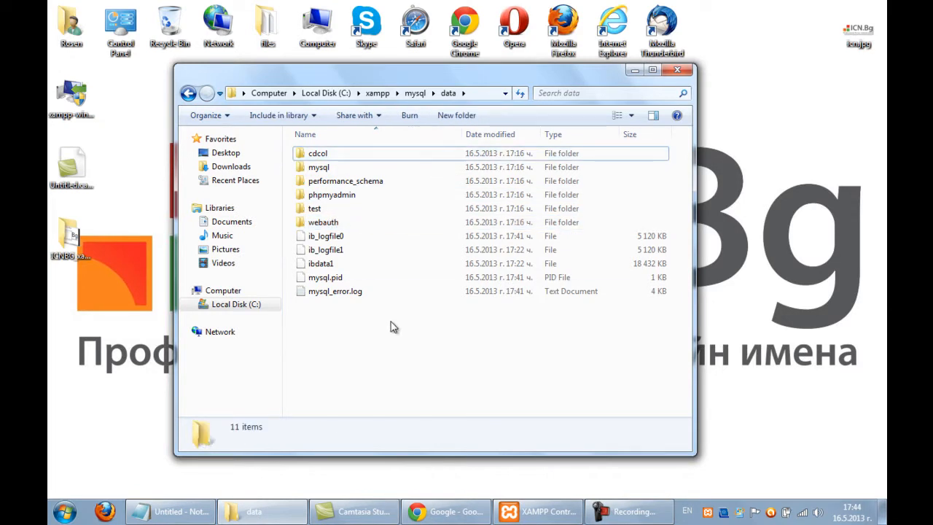
click(429, 514)
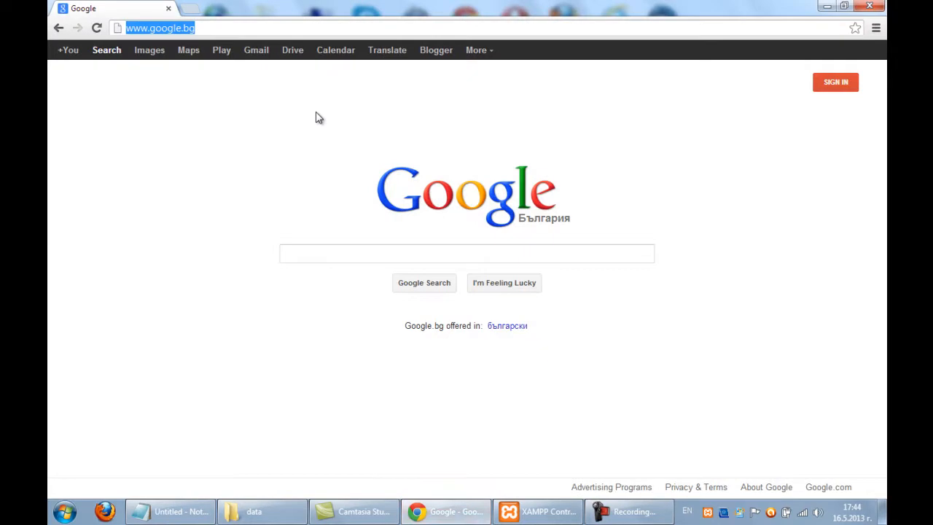
Clear the desktop, reopen XAMPP from the tray, and launch MySQL's Admin page.
click(826, 8)
click(635, 70)
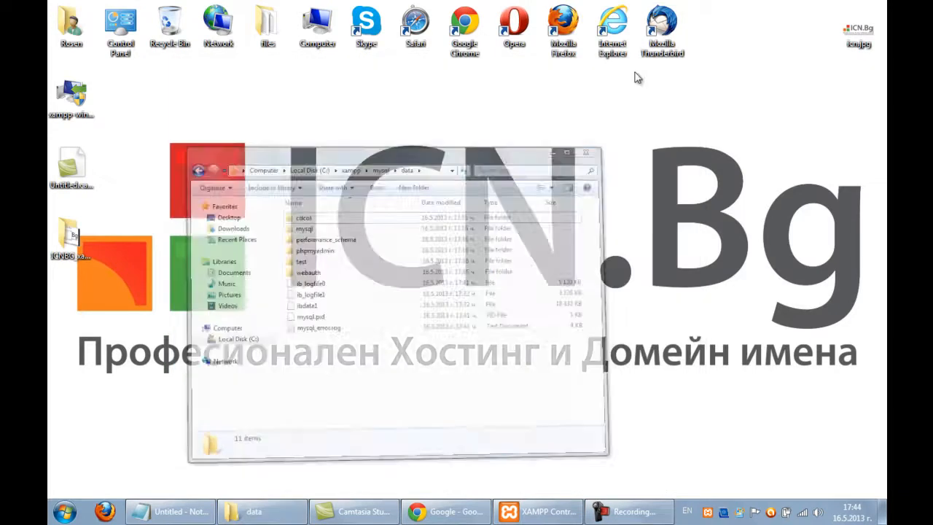
click(707, 512)
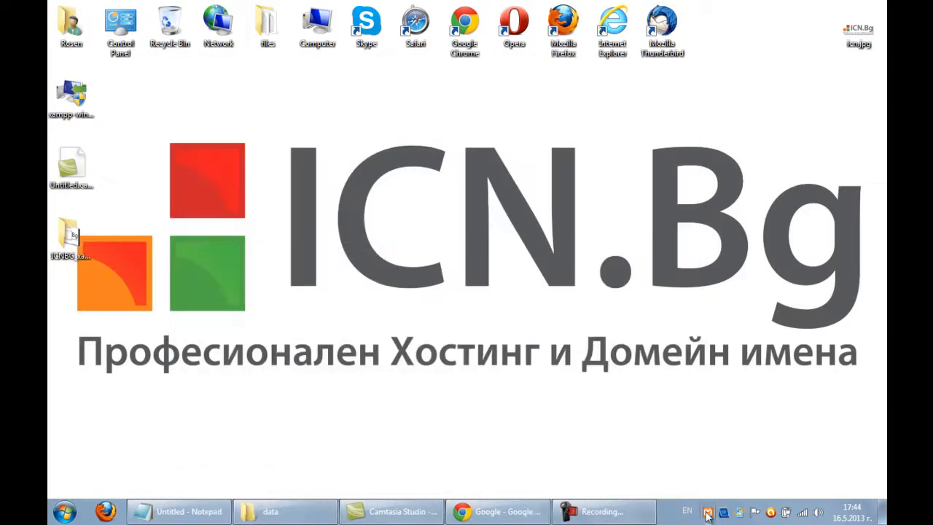
click(707, 511)
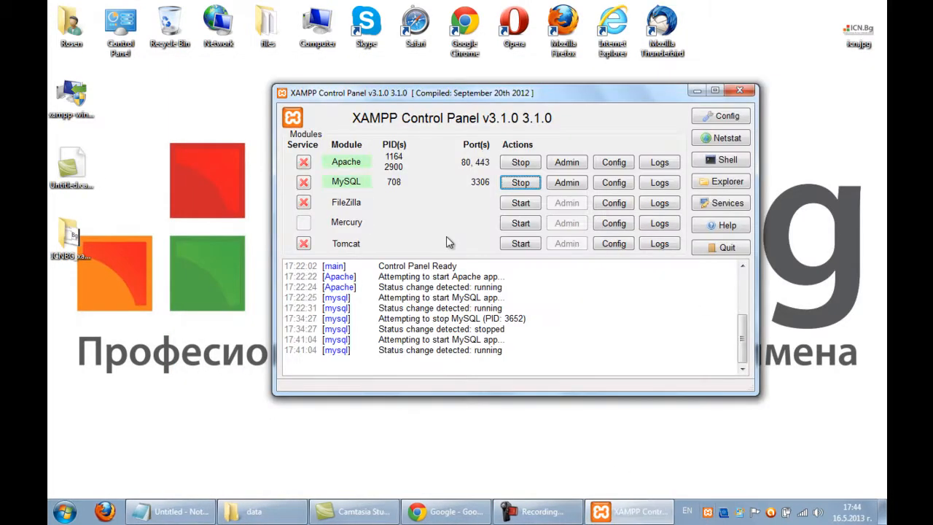
drag(459, 95, 425, 88)
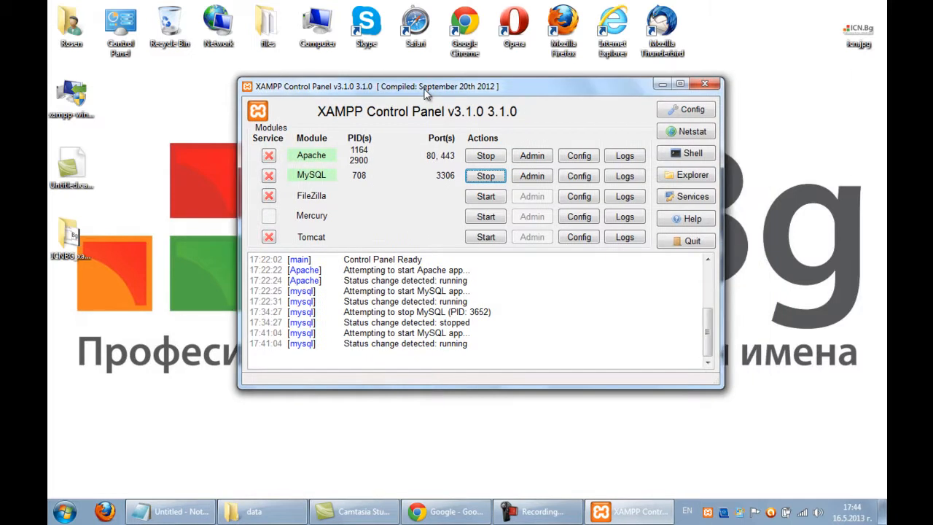
click(532, 176)
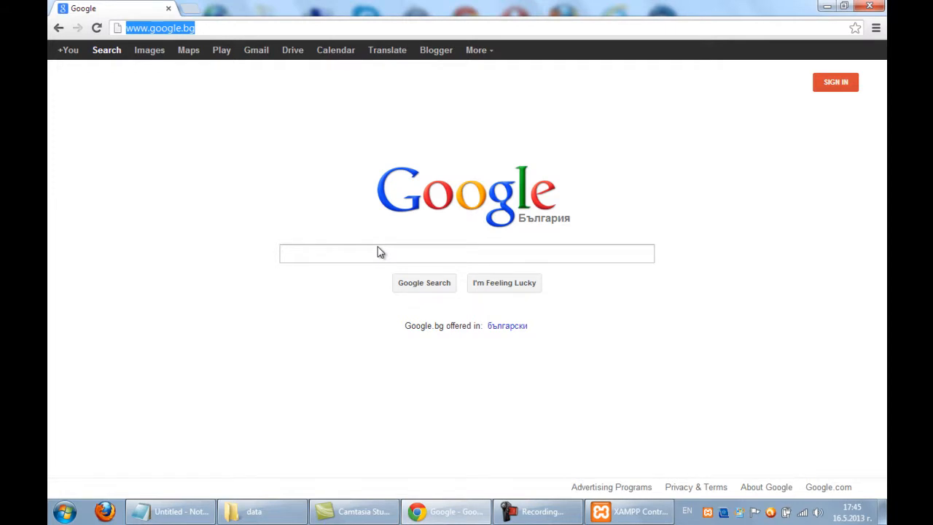
text(http)
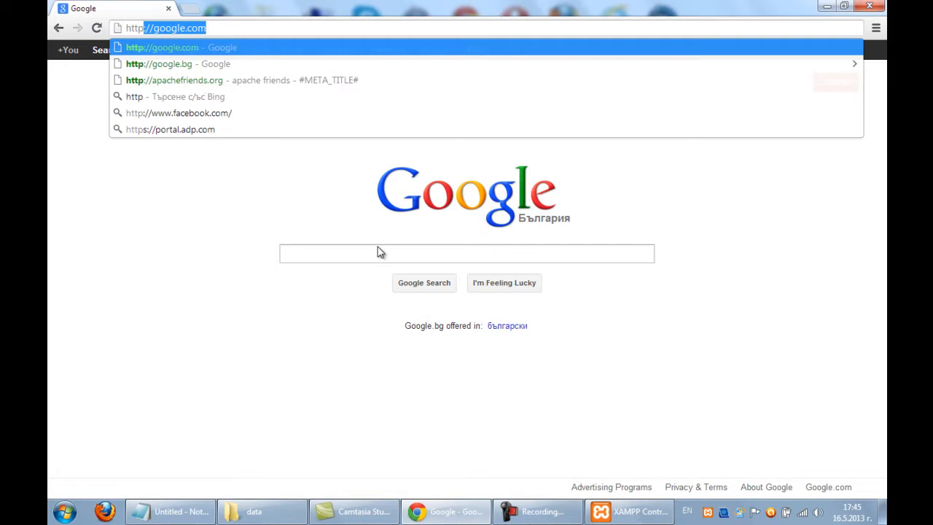
text(://lo)
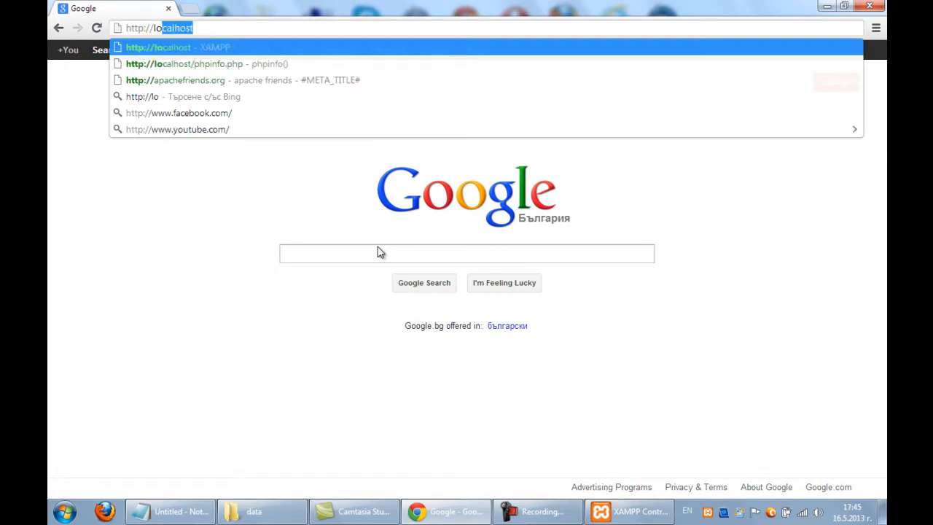
text(calhost/phpmyadm)
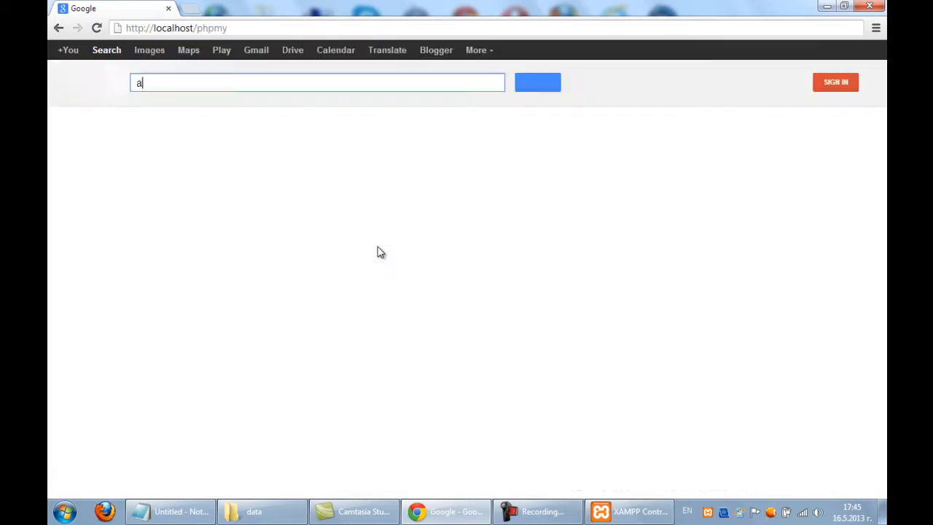
key(BackSpace)
key(BackSpace)
key(BackSpace)
click(273, 26)
click(285, 25)
text(admin)
key(Return)
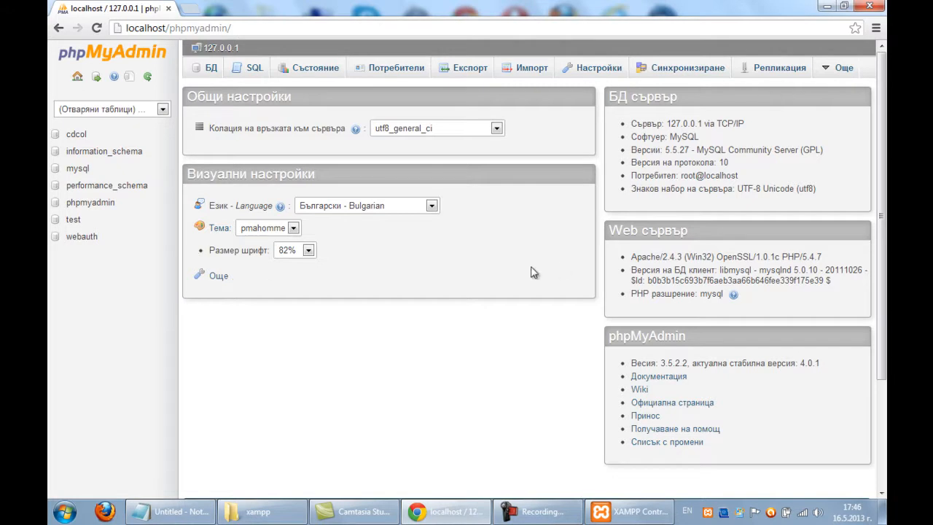
Open config.inc.php from C:\xampp\phpMyAdmin in Notepad.
mouse_move(257, 512)
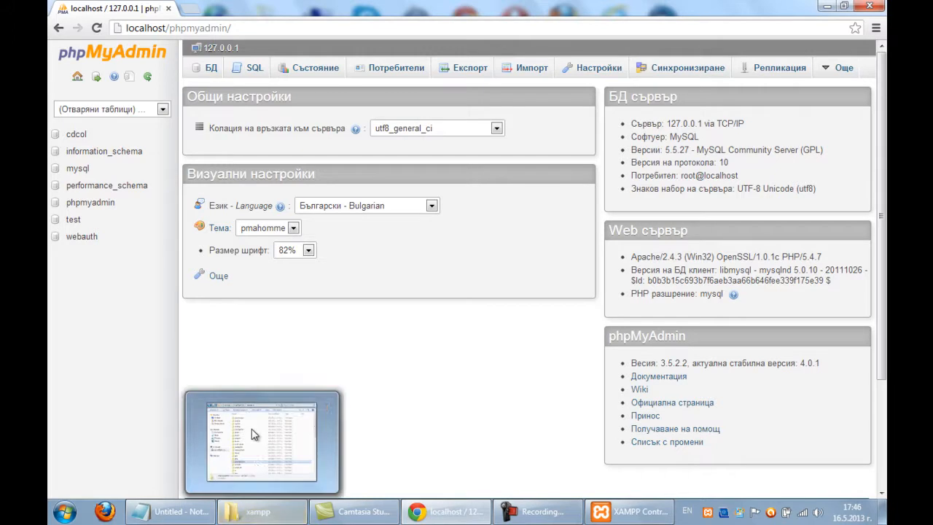
click(252, 435)
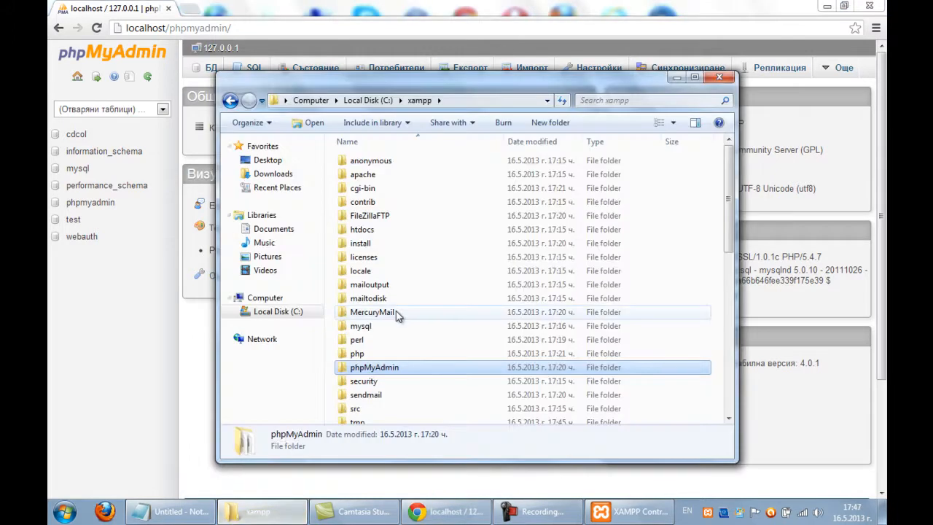
double_click(415, 372)
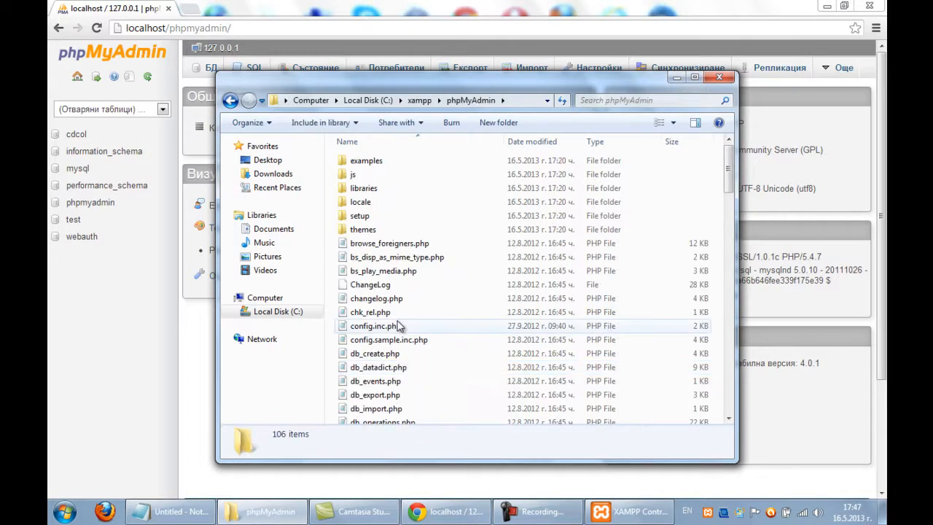
click(394, 331)
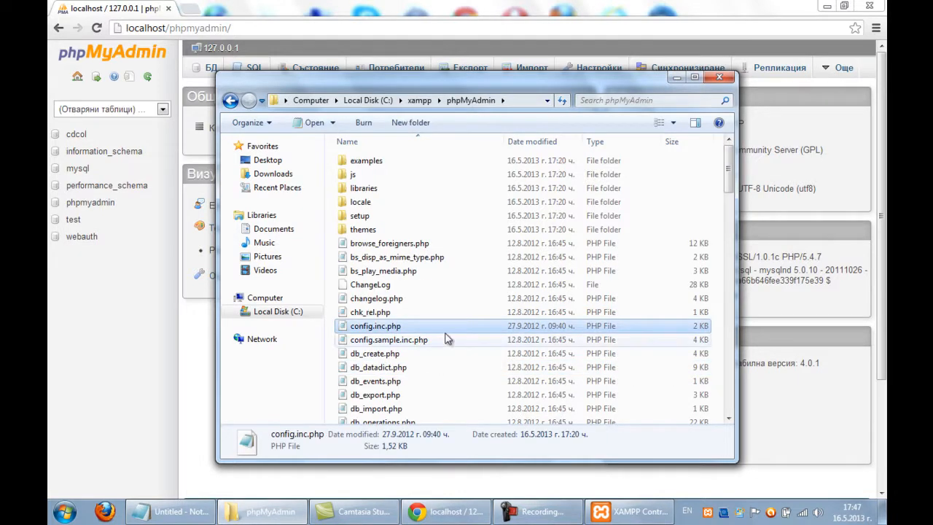
double_click(439, 326)
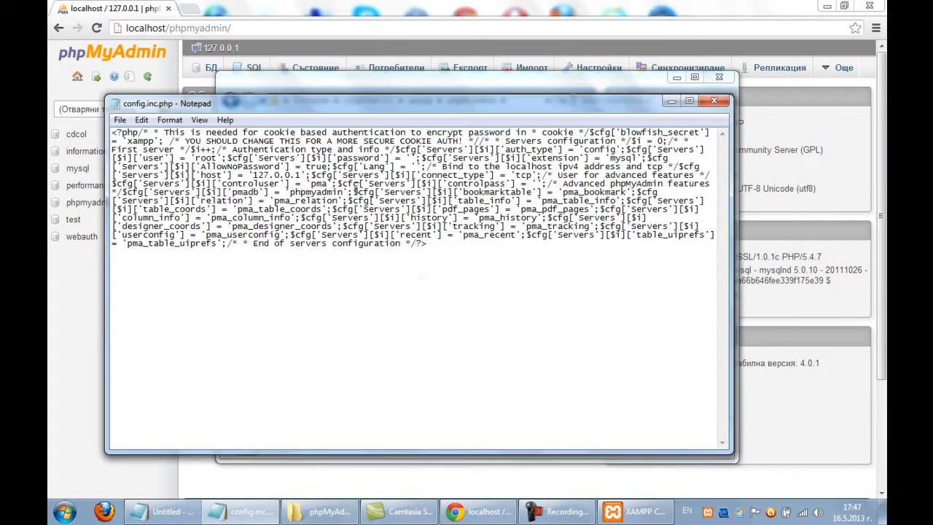
Search config.inc.php upward for the 'root' user entry.
drag(217, 175, 259, 176)
click(239, 159)
key(ctrl+f)
text(root)
key(Return)
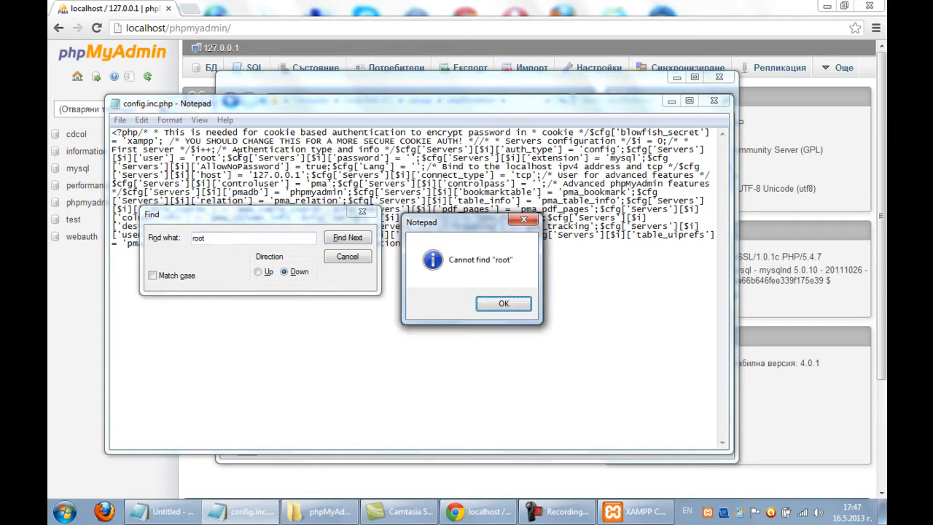
key(Return)
click(267, 271)
key(Return)
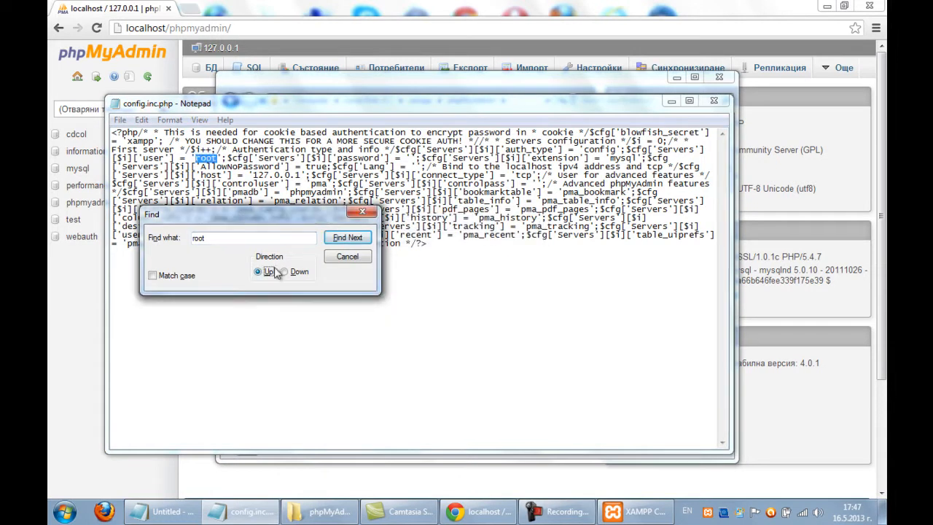
key(Escape)
Type the root password into the empty password quotes, save and close the file, then return to Chrome.
drag(195, 156, 218, 154)
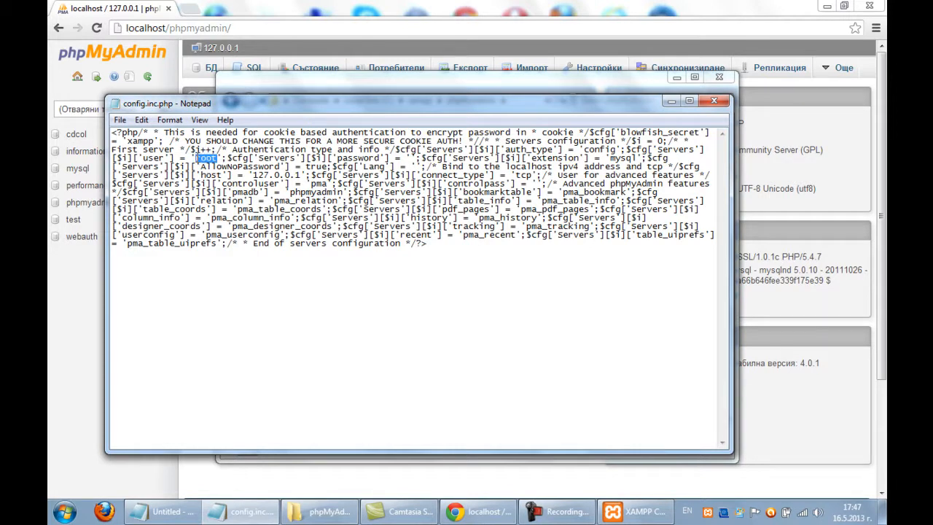
click(410, 158)
key(Right)
text(123456)
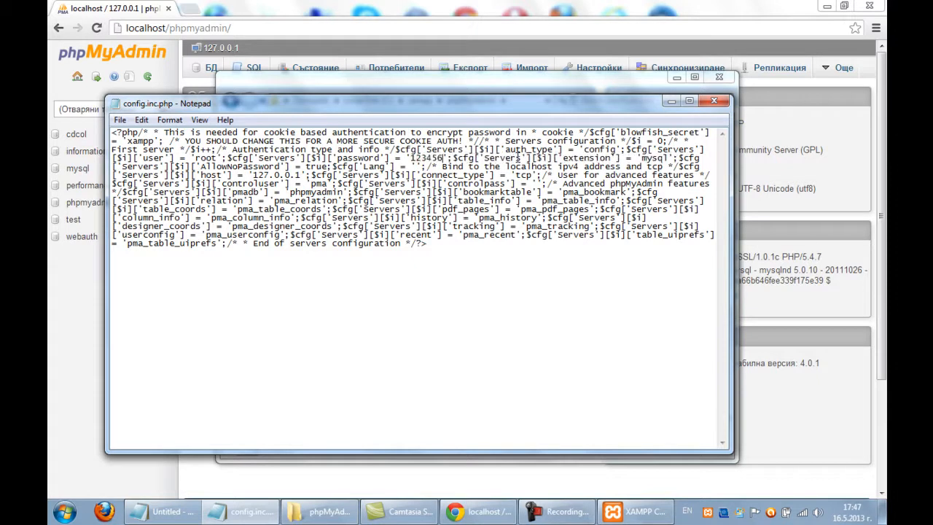
click(119, 120)
click(137, 165)
click(714, 101)
click(206, 219)
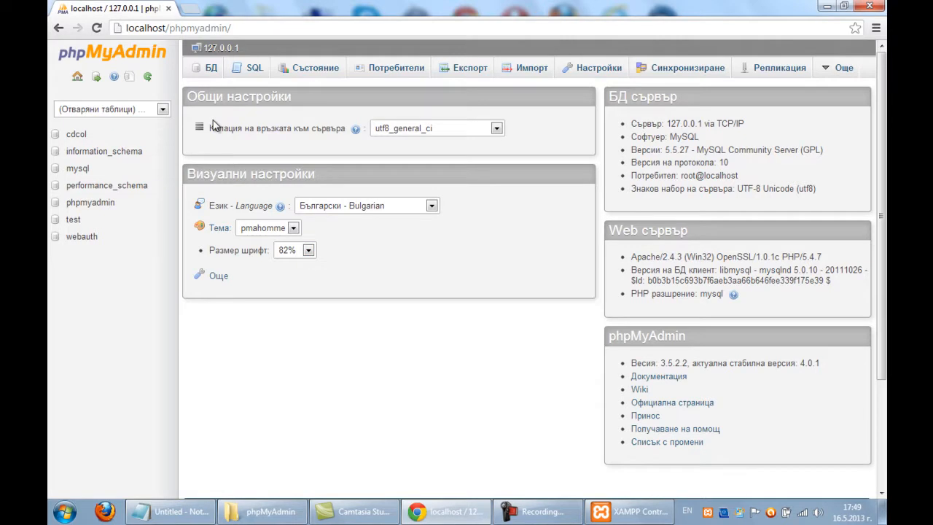
Switch to phpMyAdmin's БД (Databases) tab.
click(206, 70)
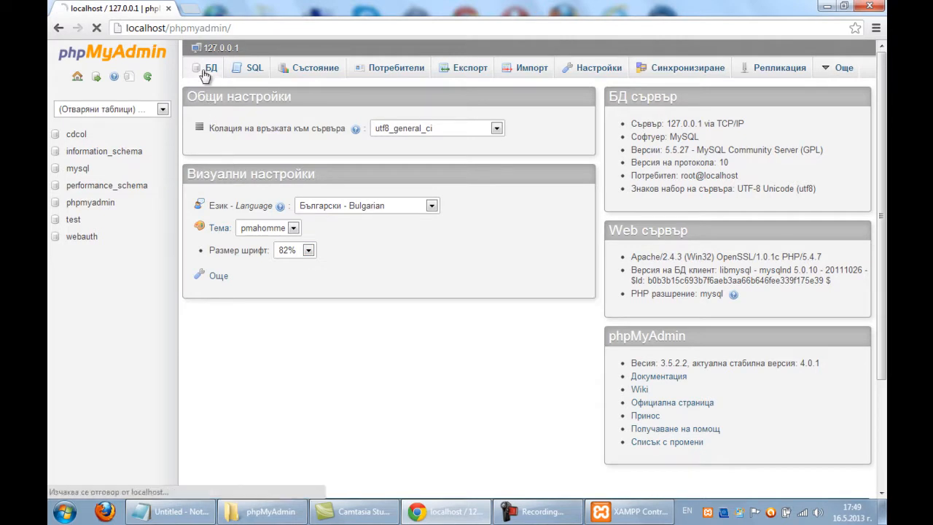
Create a new database named test123.
click(261, 166)
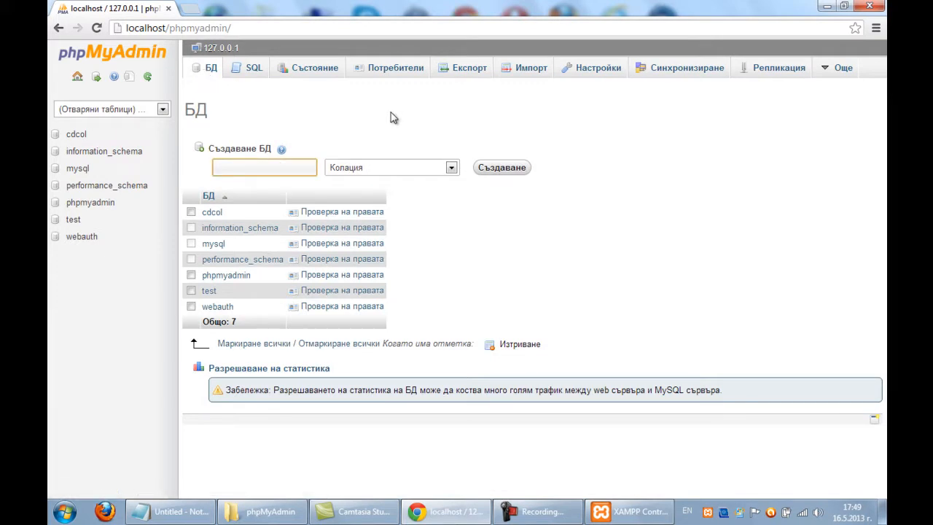
text(test123)
click(497, 172)
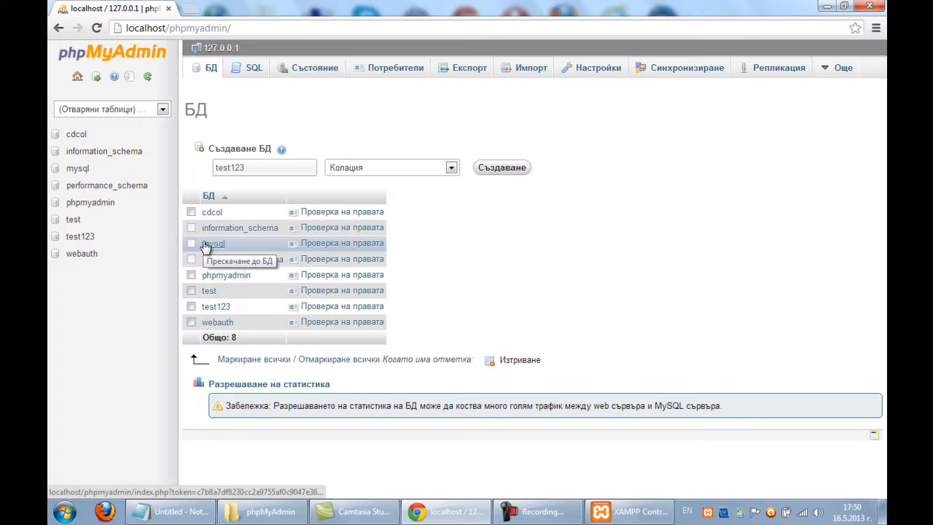
Open the empty test123 database, then go back to the server home page.
click(215, 307)
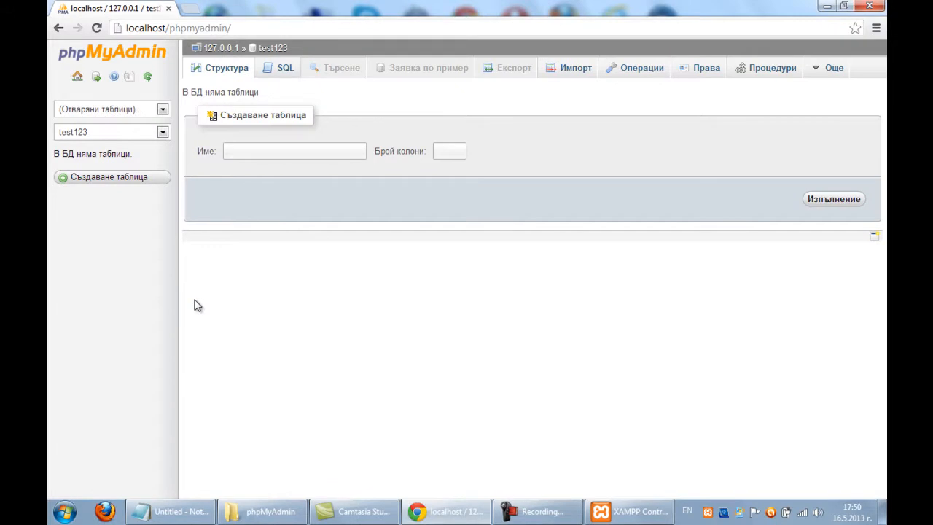
click(163, 134)
click(163, 134)
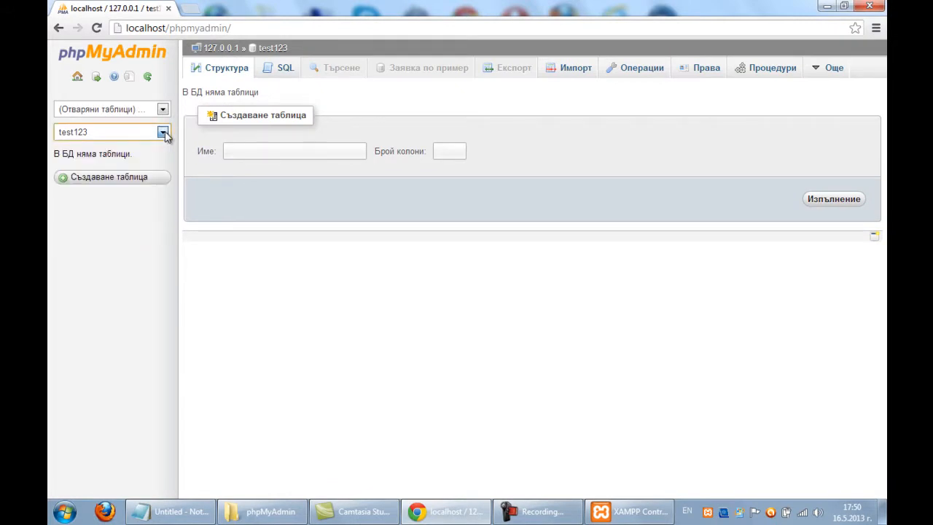
click(89, 25)
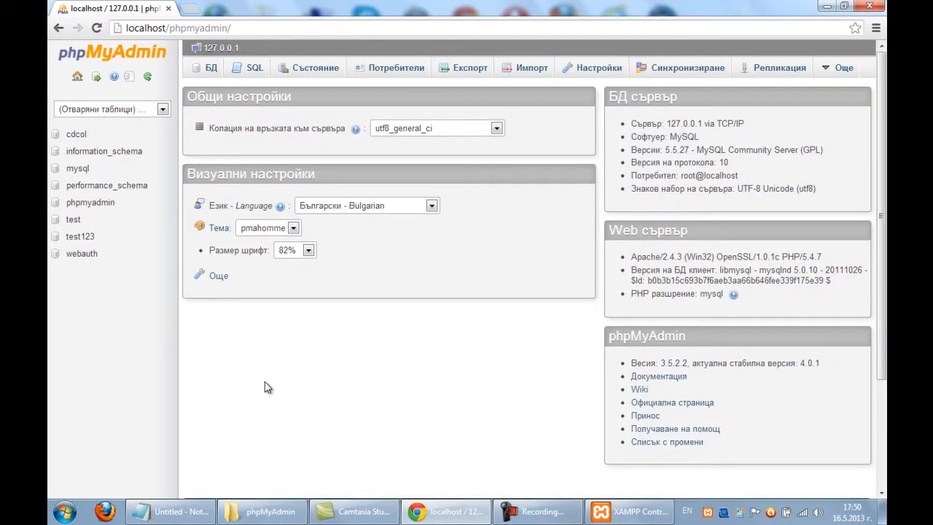
Review the six accounts under Потребители (Users) and start adding a new user.
click(405, 77)
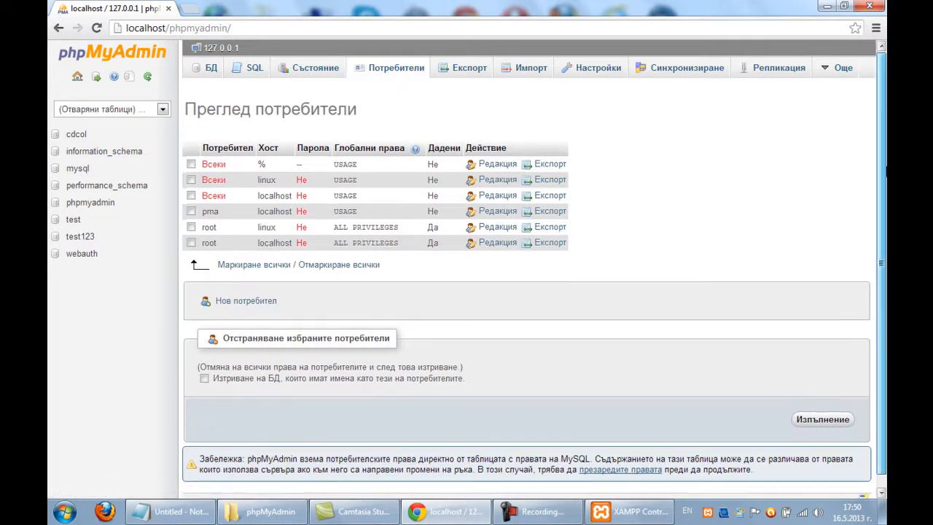
scroll(882, 204, down, 1)
drag(883, 227, 884, 166)
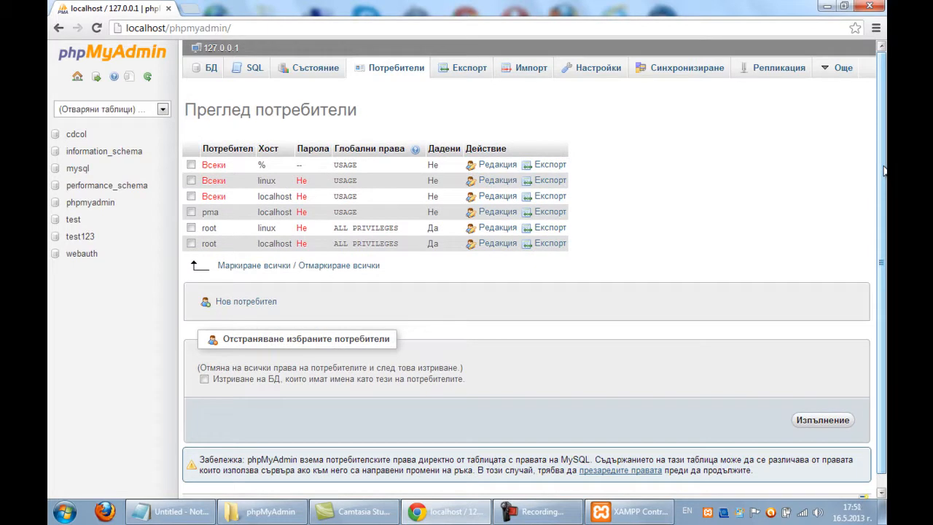
click(255, 301)
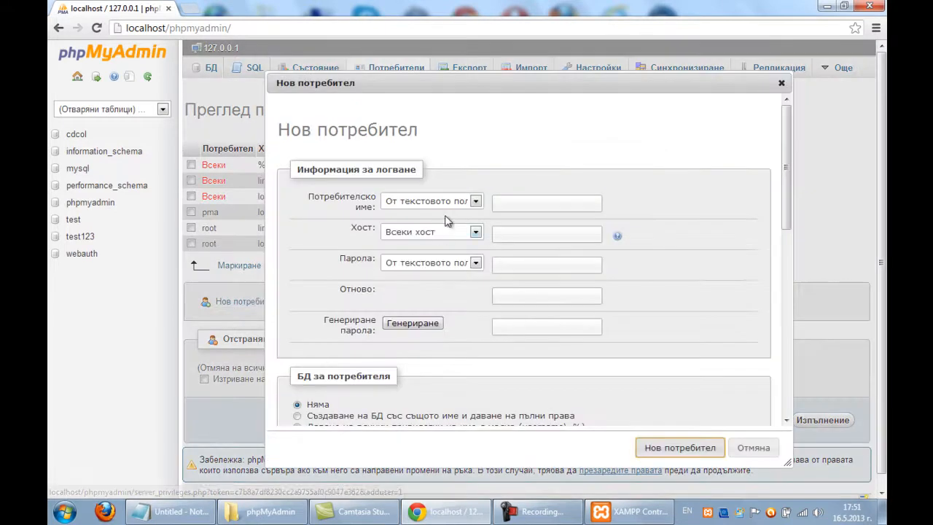
Name the user test and choose to create a same-named database with full rights.
click(512, 204)
text(tes)
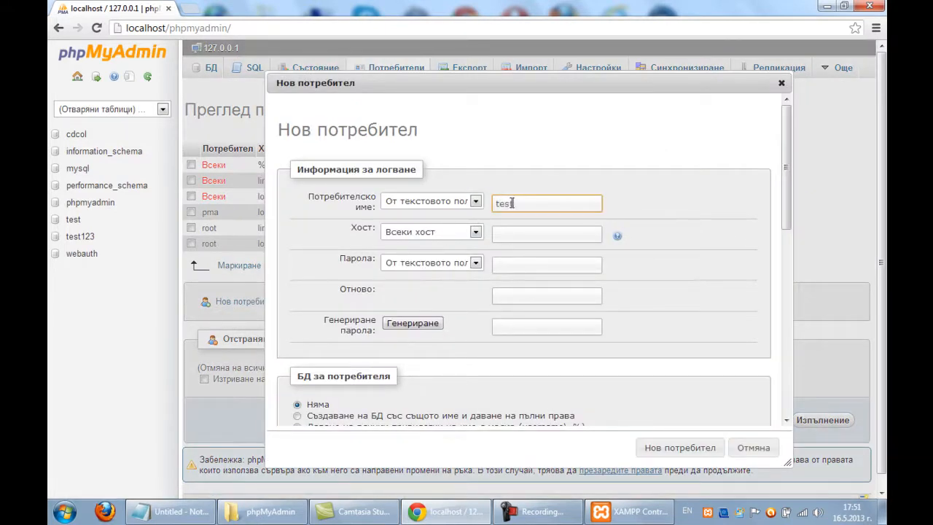
scroll(787, 274, down, 4)
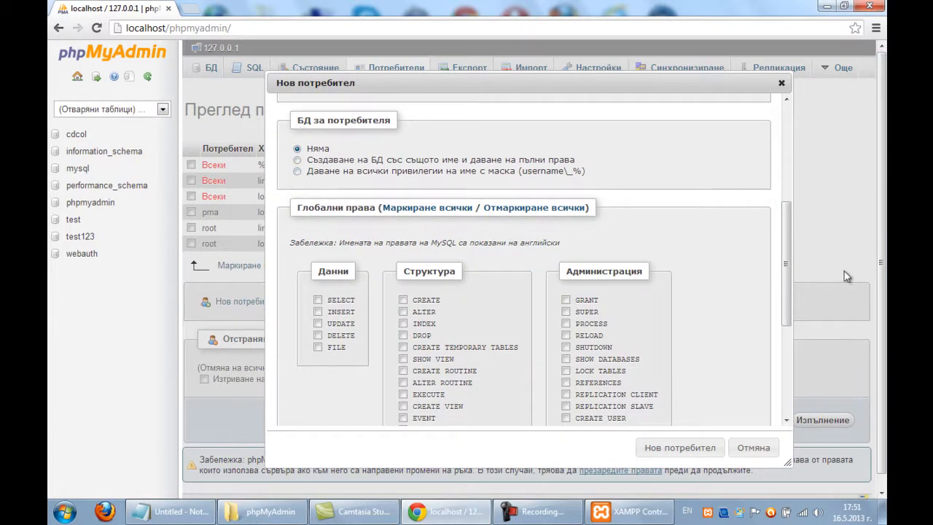
drag(788, 269, 787, 237)
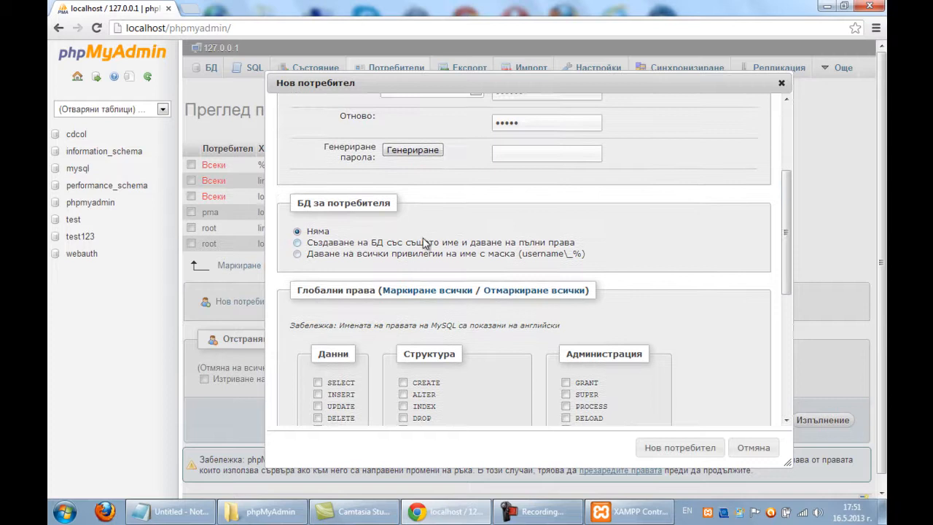
click(297, 243)
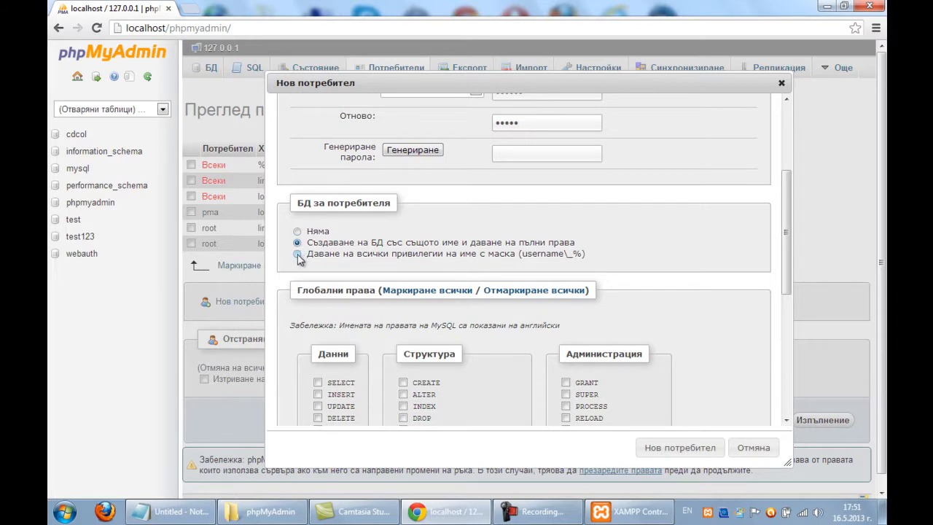
click(297, 255)
scroll(297, 243, down, 1)
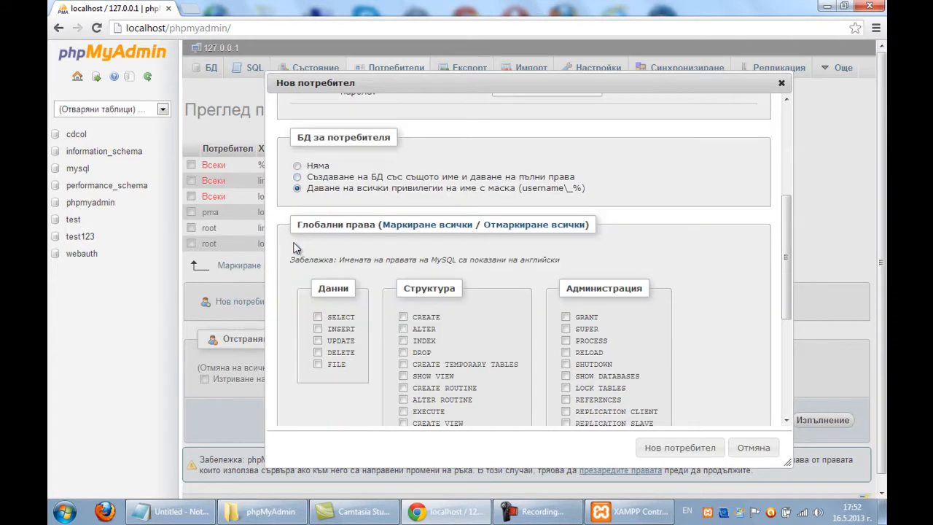
click(298, 178)
Grant all global privileges and create the user test.
scroll(350, 109, down, 1)
click(452, 161)
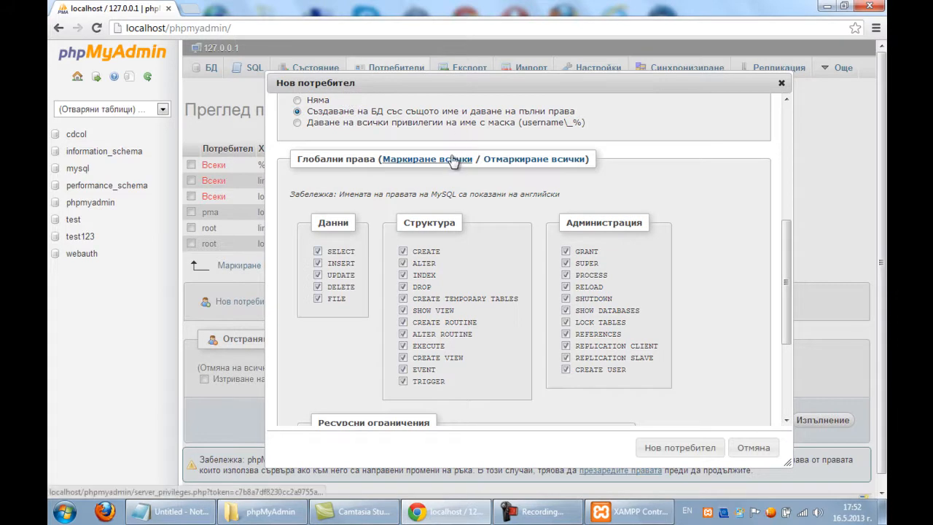
click(403, 251)
click(403, 263)
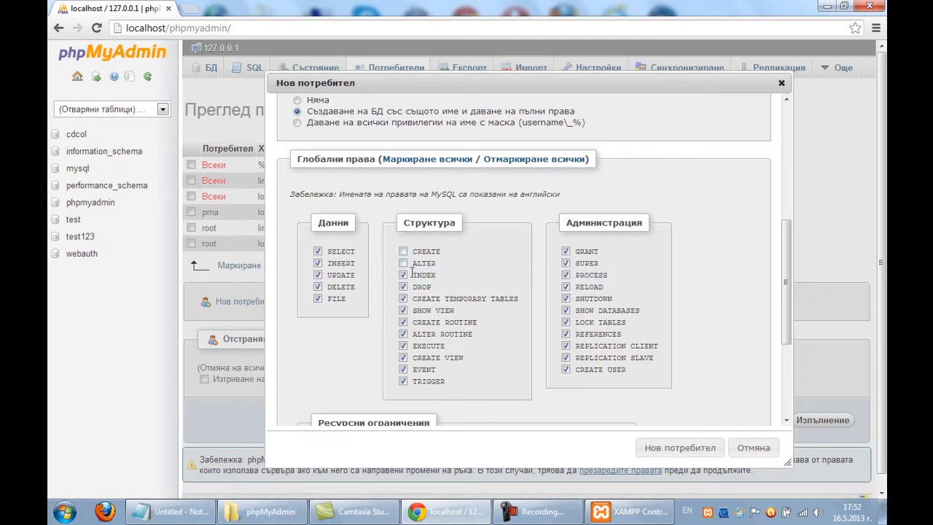
click(405, 263)
click(402, 251)
scroll(494, 236, down, 2)
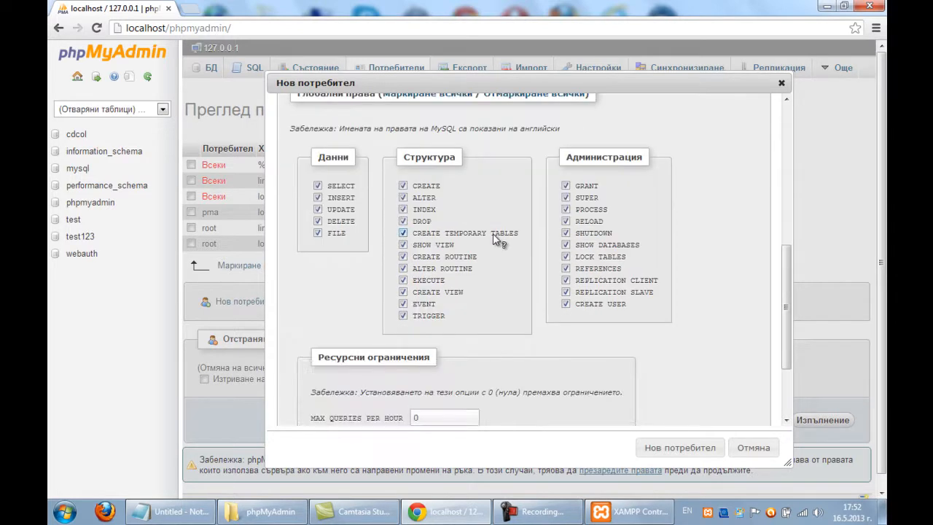
scroll(492, 233, down, 3)
click(685, 443)
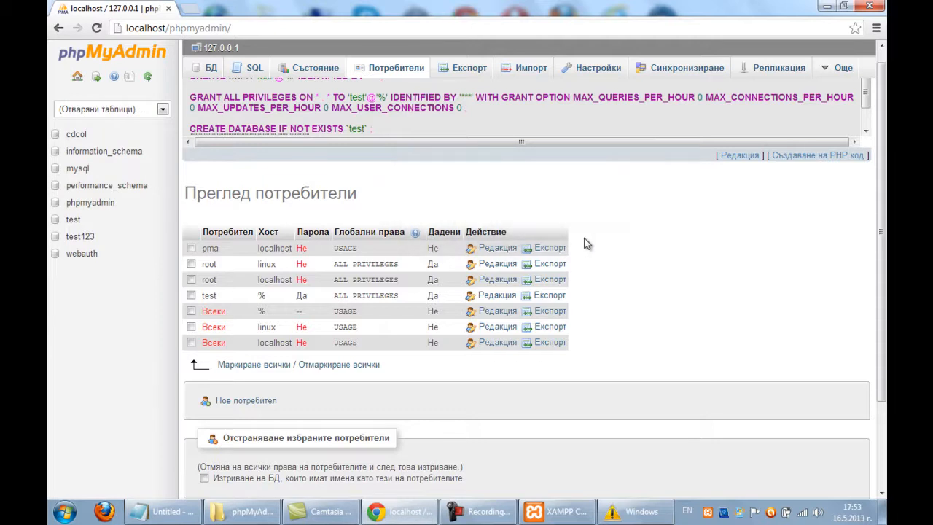
Tick the test account's row in the users list and open its Редакция privilege editor.
drag(885, 236, 884, 162)
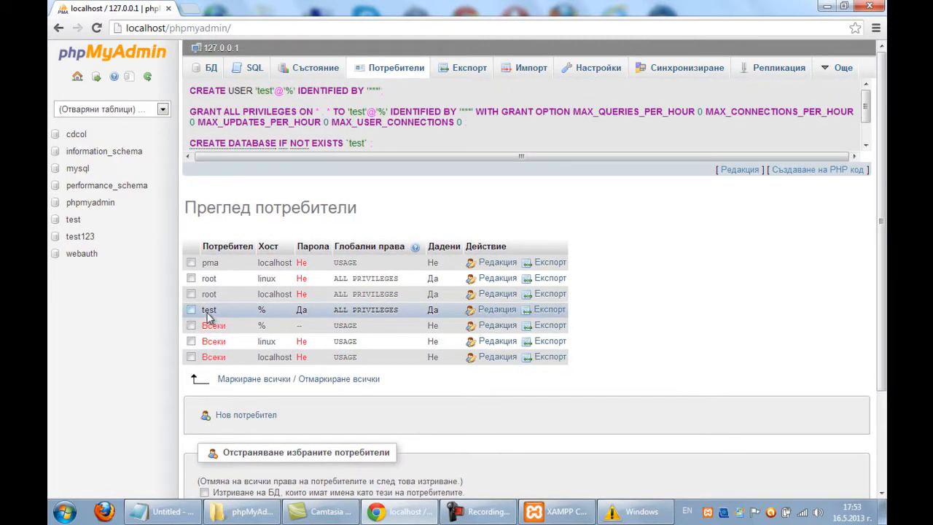
drag(296, 310, 417, 311)
click(423, 312)
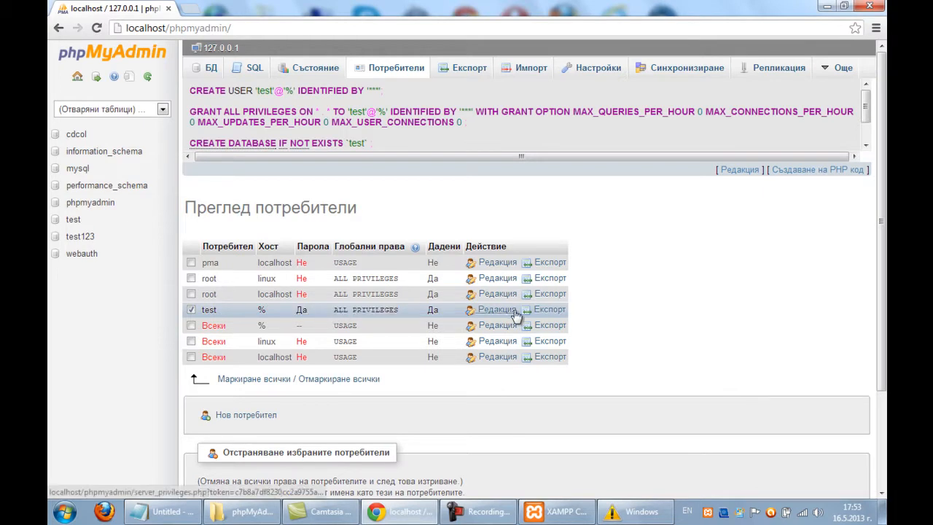
click(501, 313)
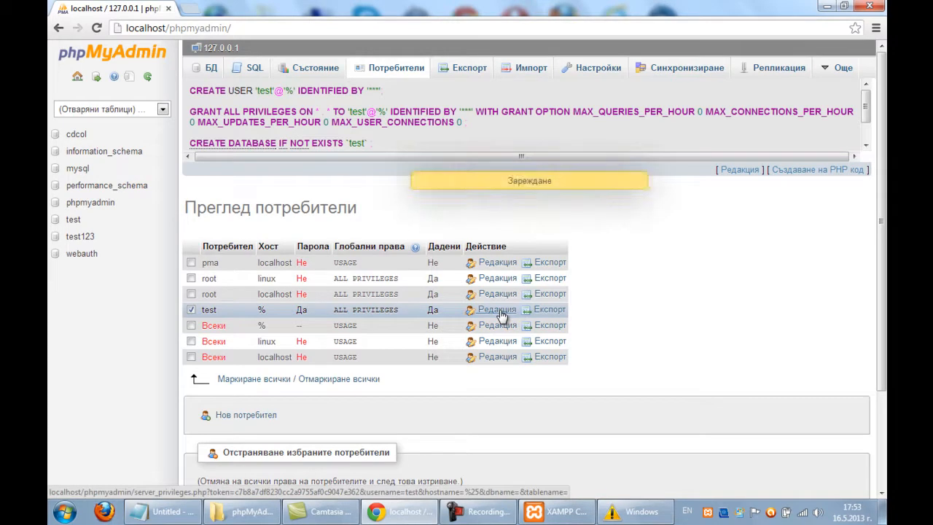
Pick test123 under 'Добавяне на права към следната БД' and submit with Изпълнение.
scroll(657, 230, down, 5)
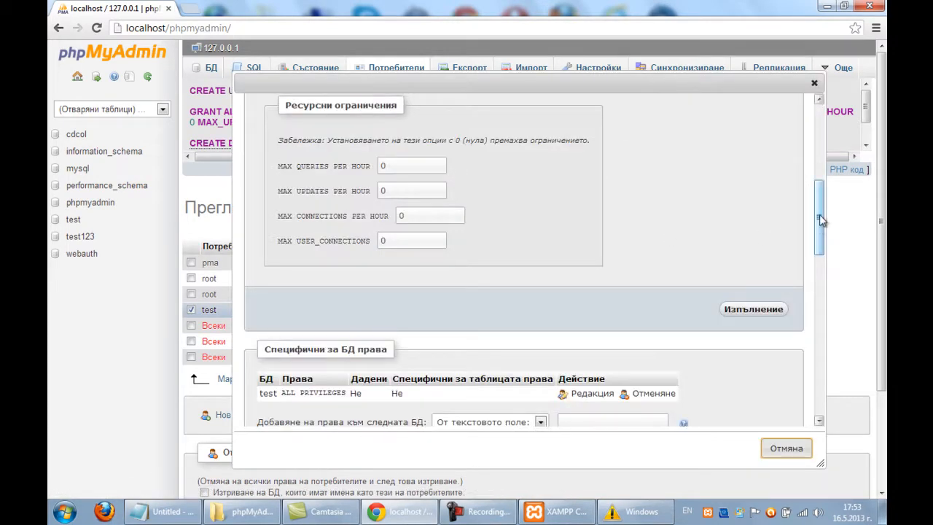
drag(820, 223, 821, 240)
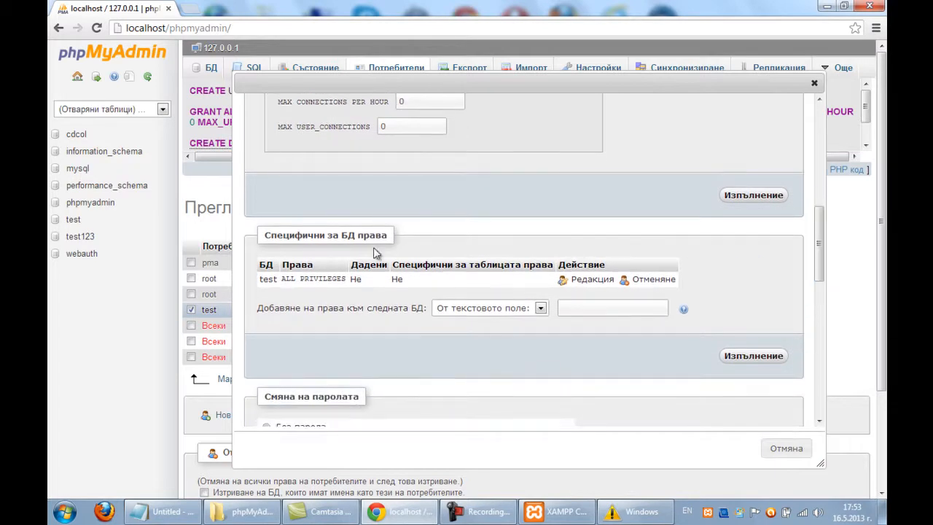
click(475, 312)
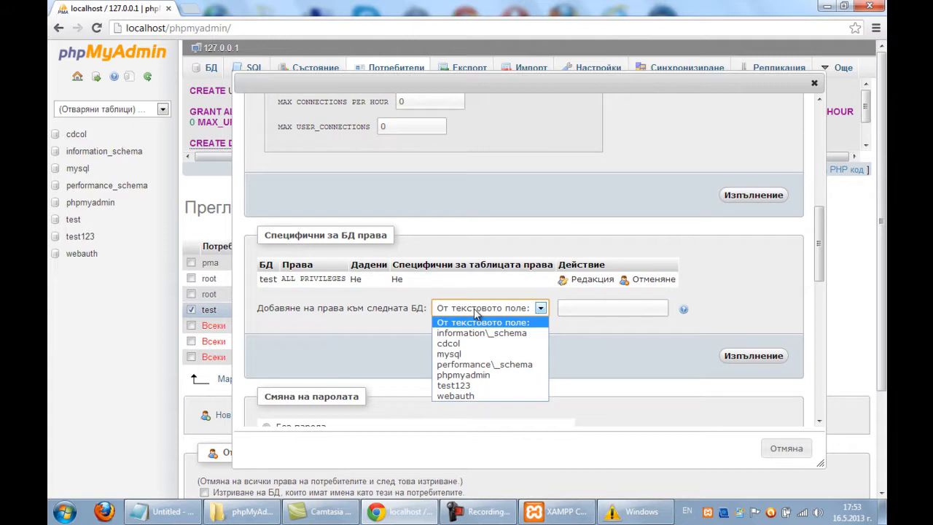
click(470, 386)
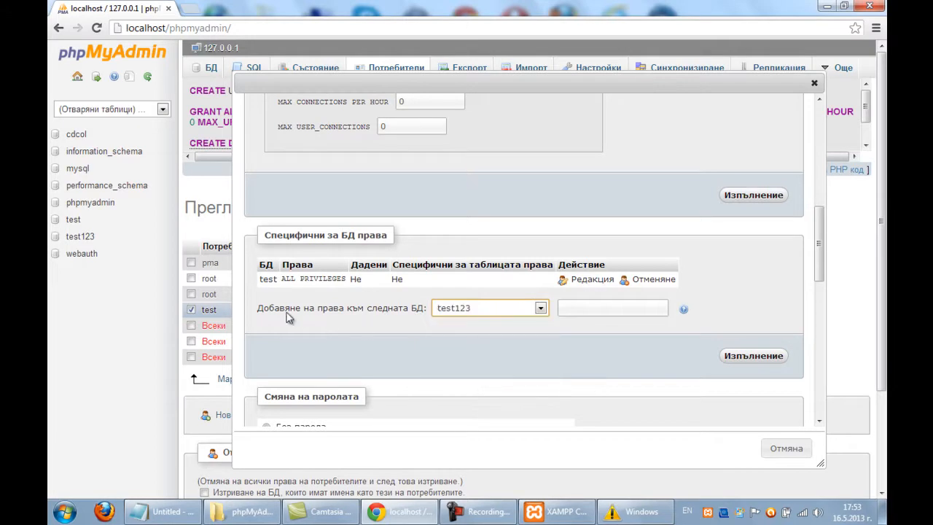
drag(269, 310, 357, 308)
click(358, 308)
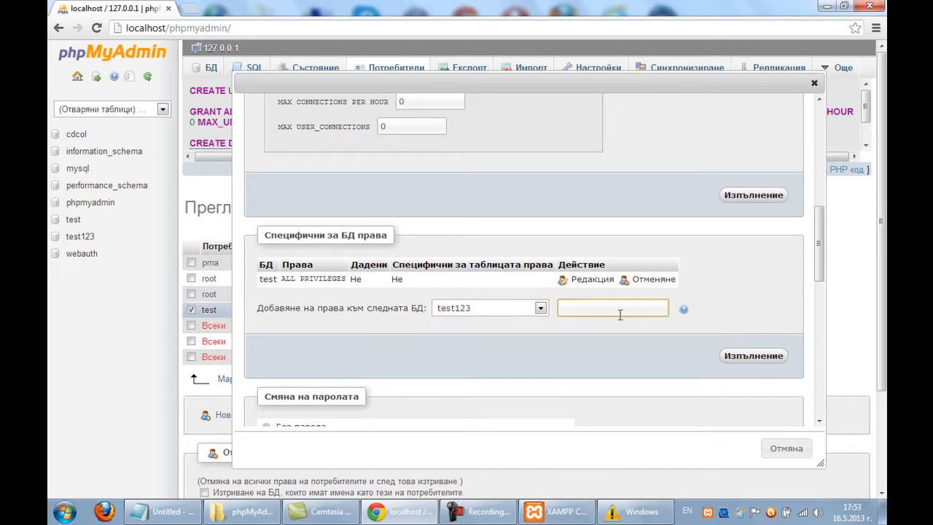
click(721, 367)
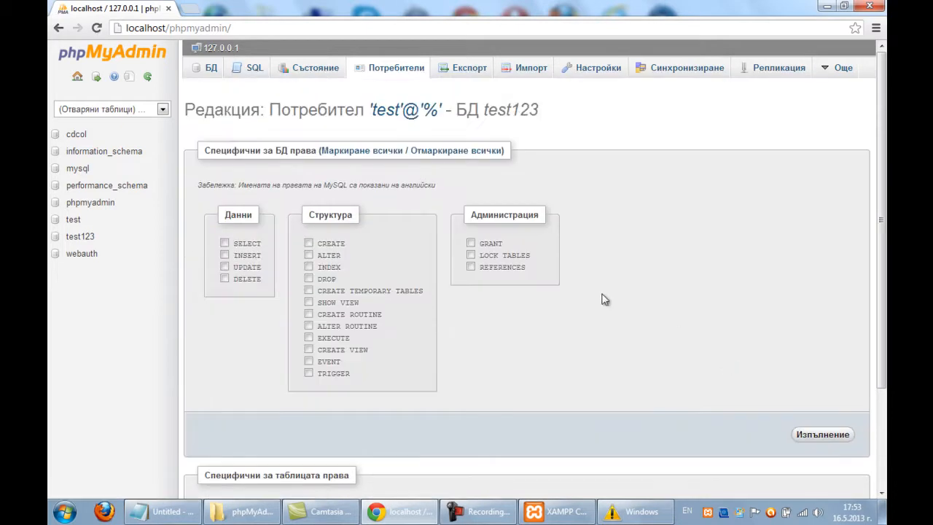
Tick all privileges with 'Маркиране всички' and apply, granting ALL PRIVILEGES ON test123 WITH GRANT OPTION.
click(330, 155)
click(809, 440)
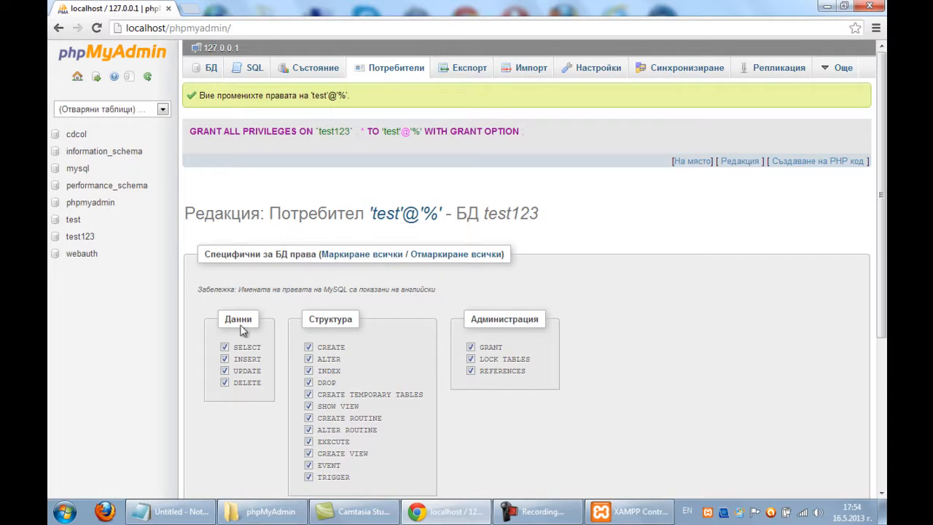
scroll(341, 328, down, 1)
scroll(353, 329, up, 1)
click(580, 514)
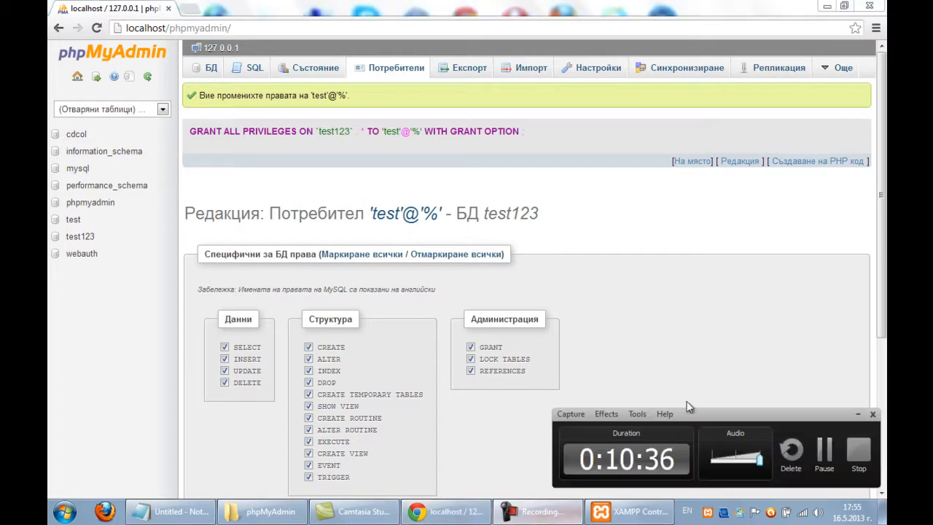
click(823, 456)
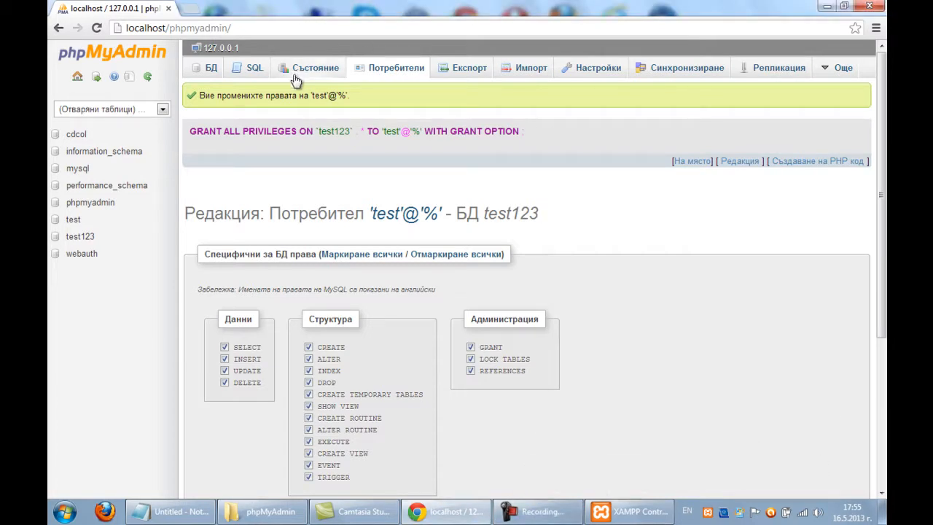
Visit the SQL page, then the Експорт page, checking the Формат list and keeping SQL.
click(257, 70)
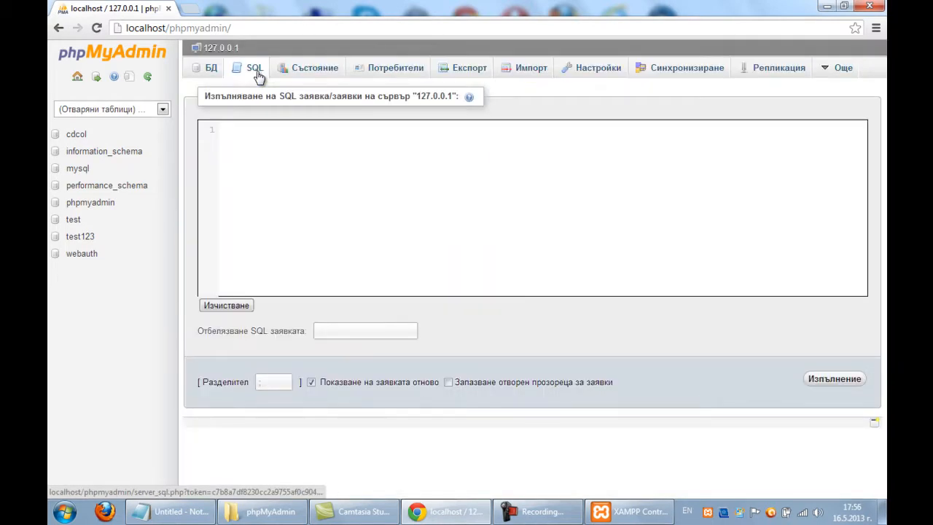
click(478, 68)
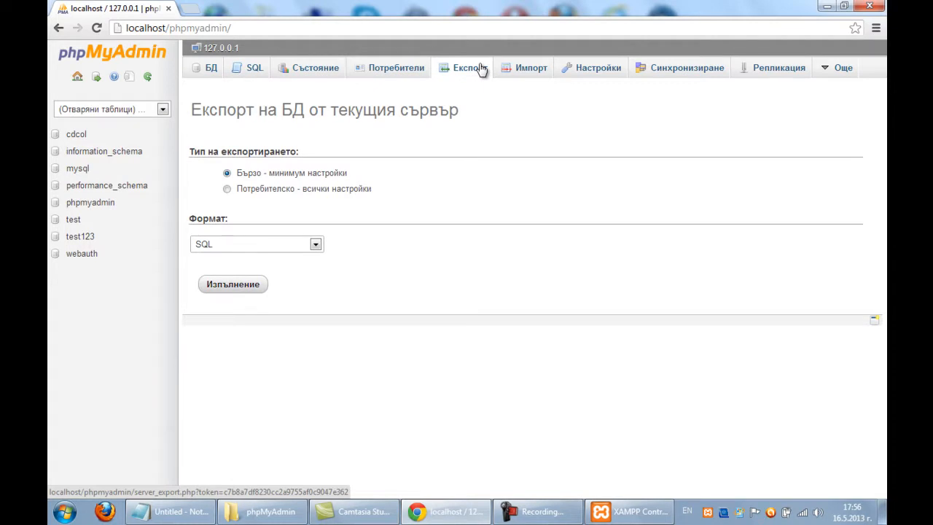
click(316, 245)
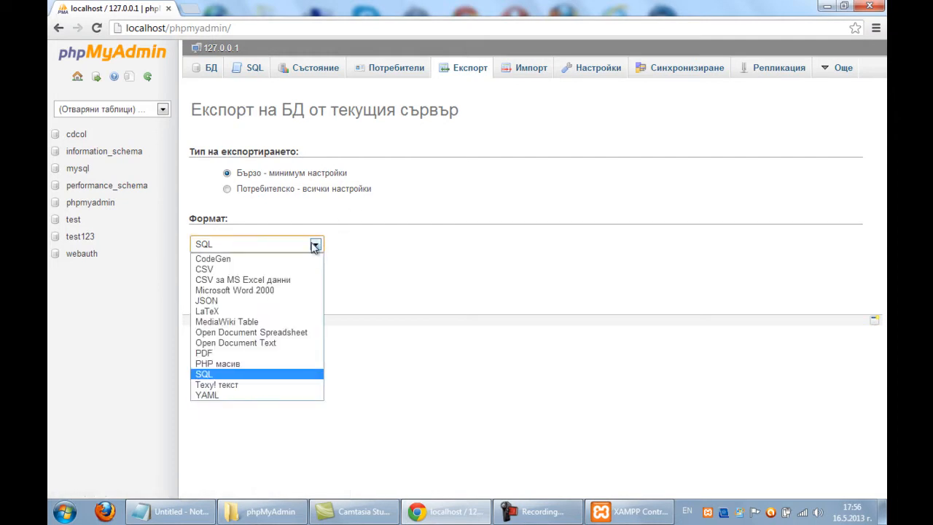
click(316, 245)
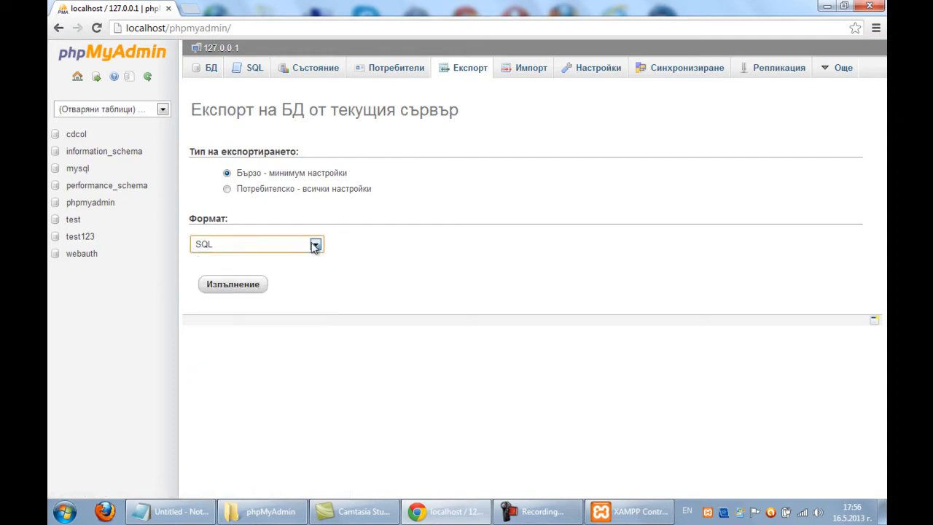
click(510, 73)
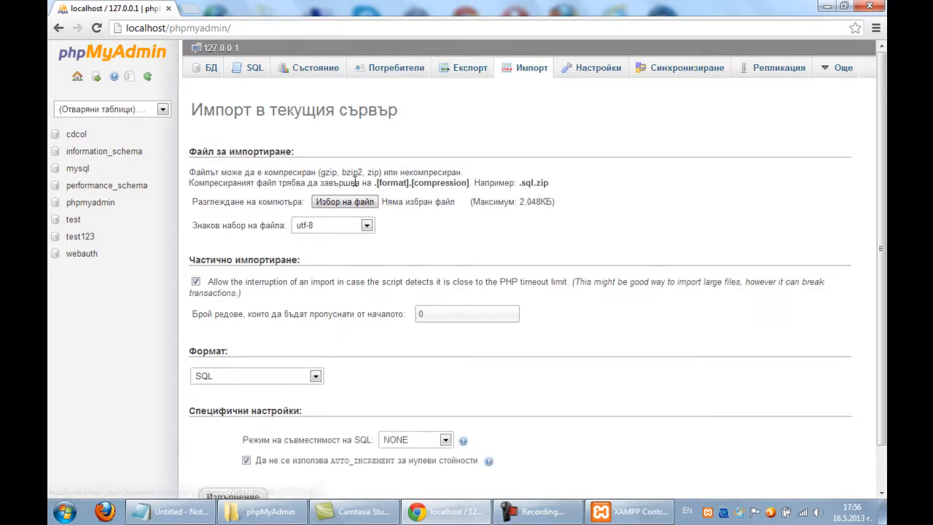
Review the import options: no file chosen, utf-8 charset, SQL format, 2,048KB maximum.
scroll(357, 175, down, 1)
drag(473, 168, 513, 178)
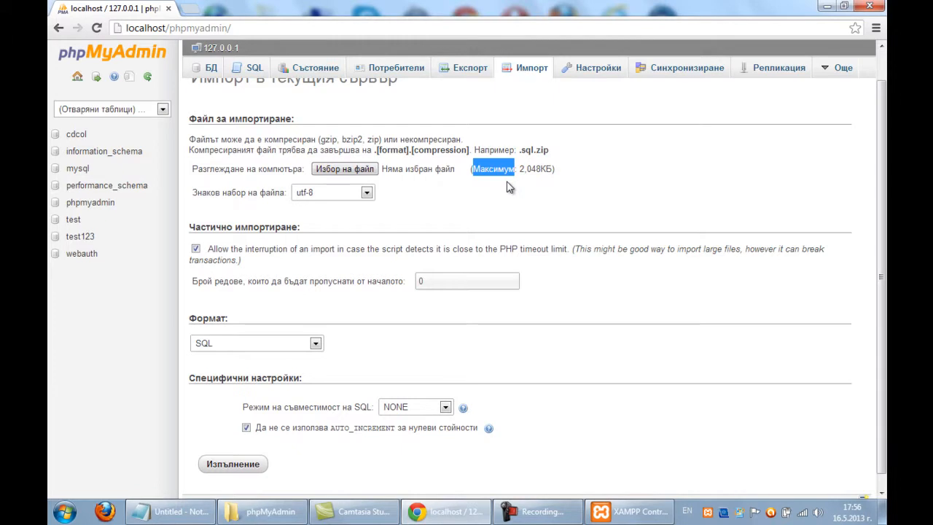
scroll(881, 191, up, 1)
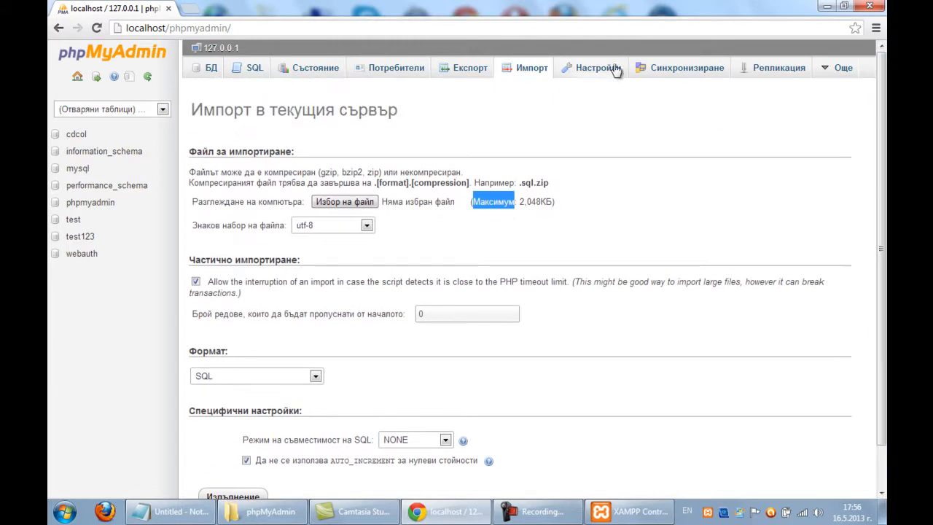